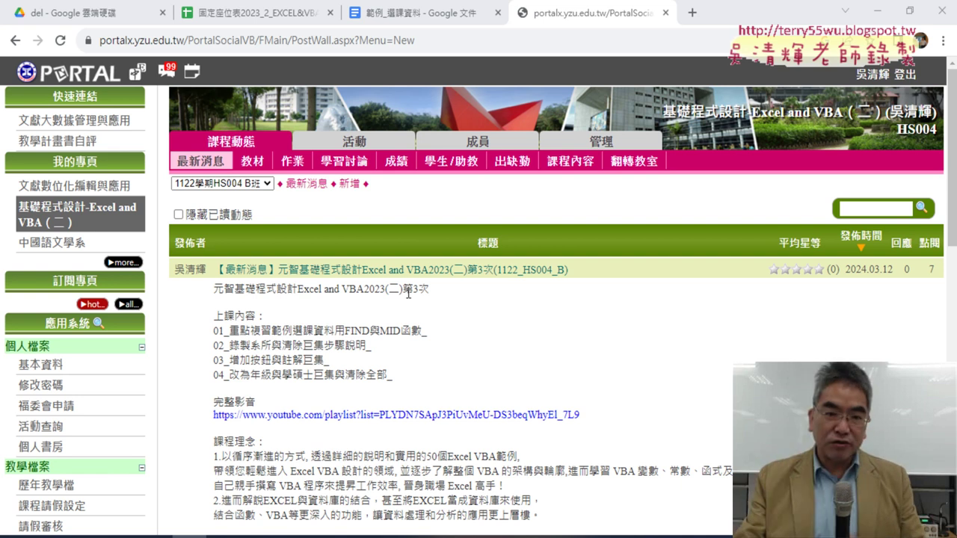
# Reload the YZU Portal news, expand the newest post, highlight 函數, and switch to Excel
pyautogui.click(200, 161)
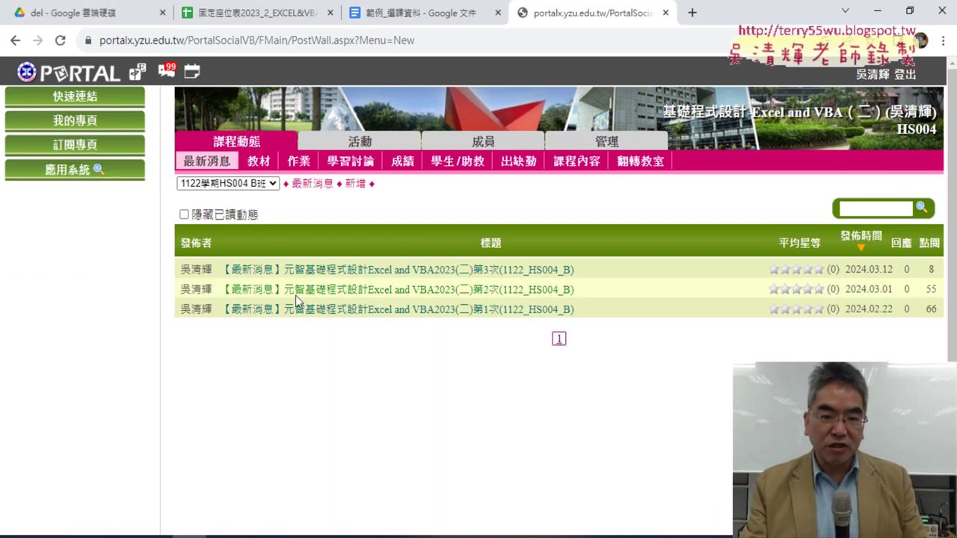
pyautogui.click(392, 274)
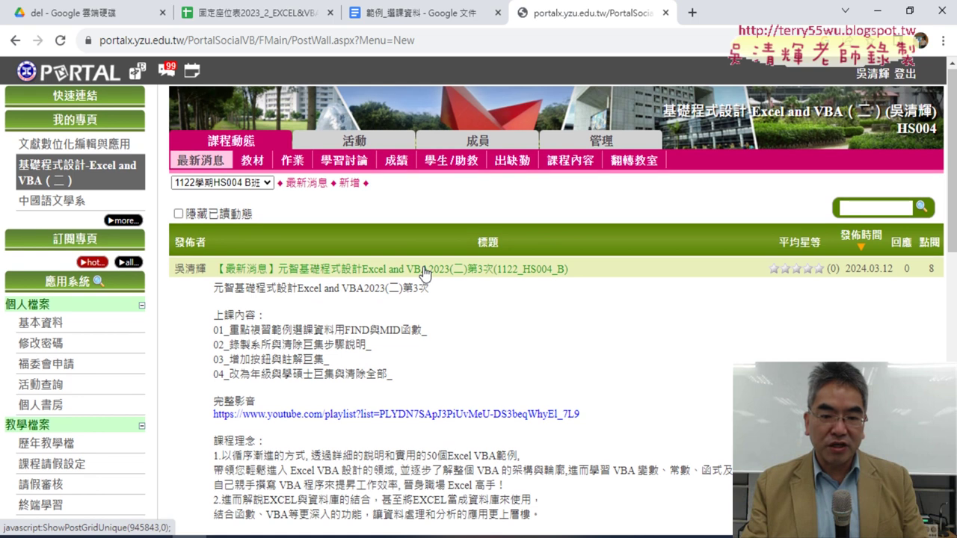
pyautogui.scroll(-2, 378, 235)
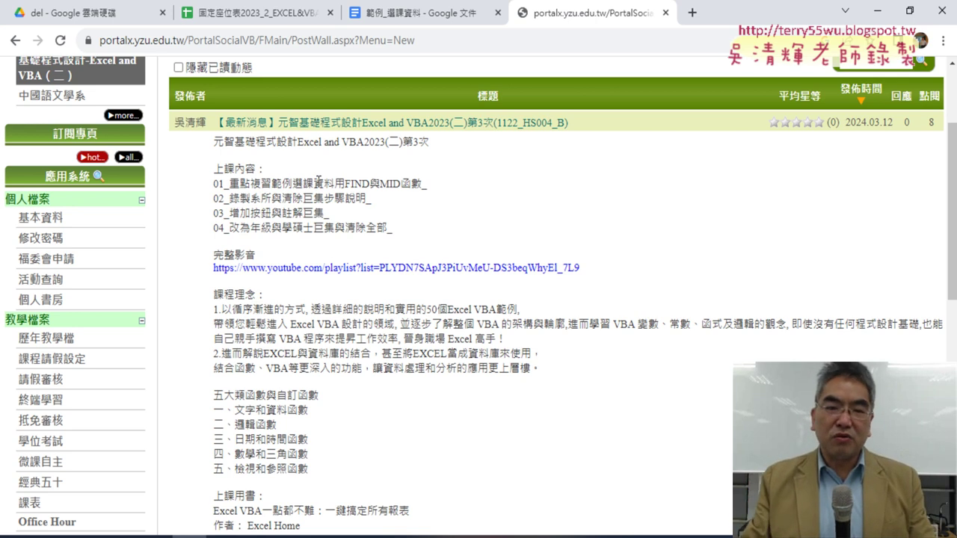
pyautogui.doubleClick(406, 183)
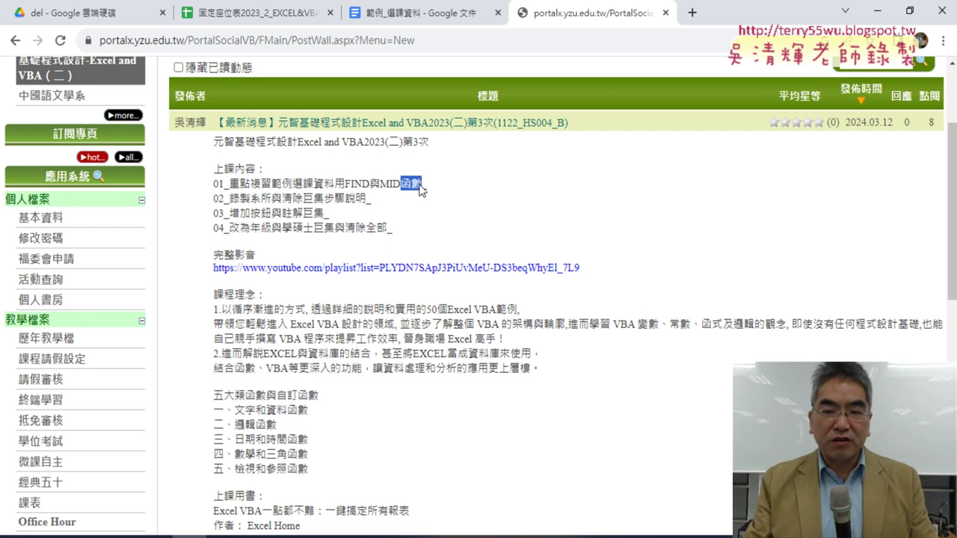
pyautogui.hotkey('alt', 'Tab')
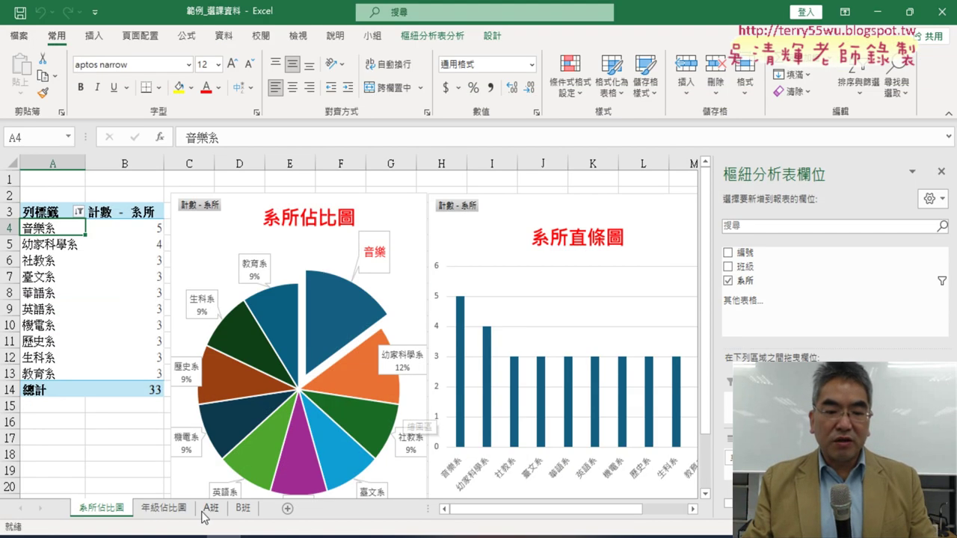
# Open the A班 sheet, inspect the C2 and D2 formulas, and select empty cell L2
pyautogui.click(205, 511)
pyautogui.click(263, 202)
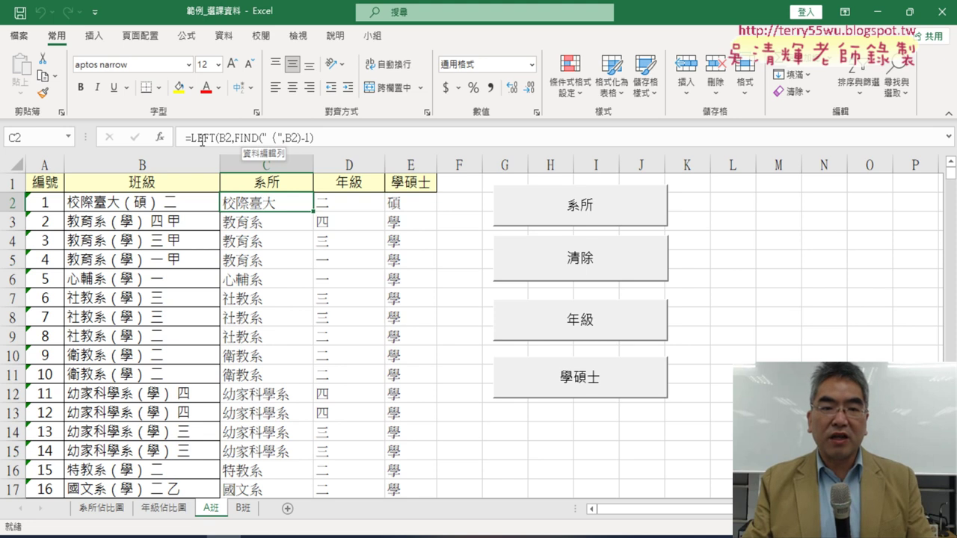
pyautogui.click(344, 204)
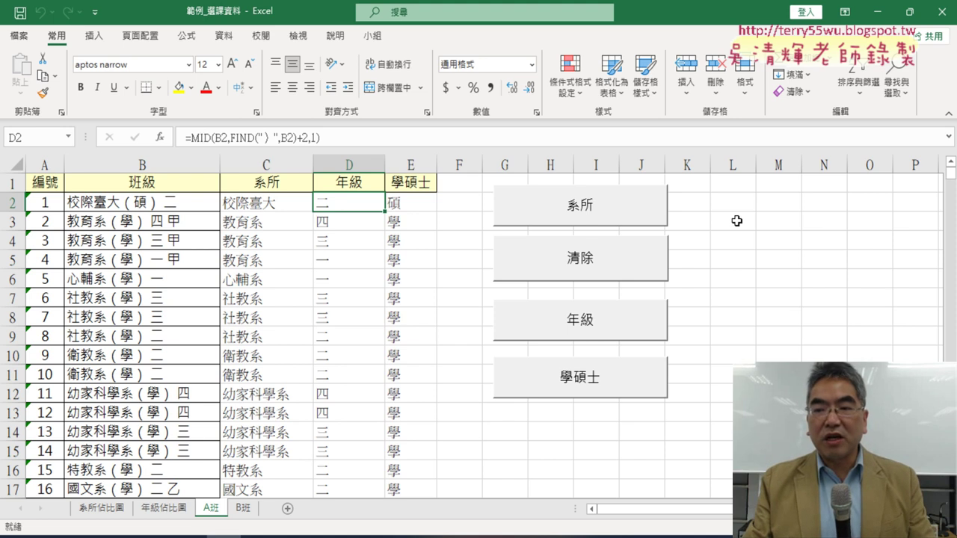
pyautogui.click(733, 202)
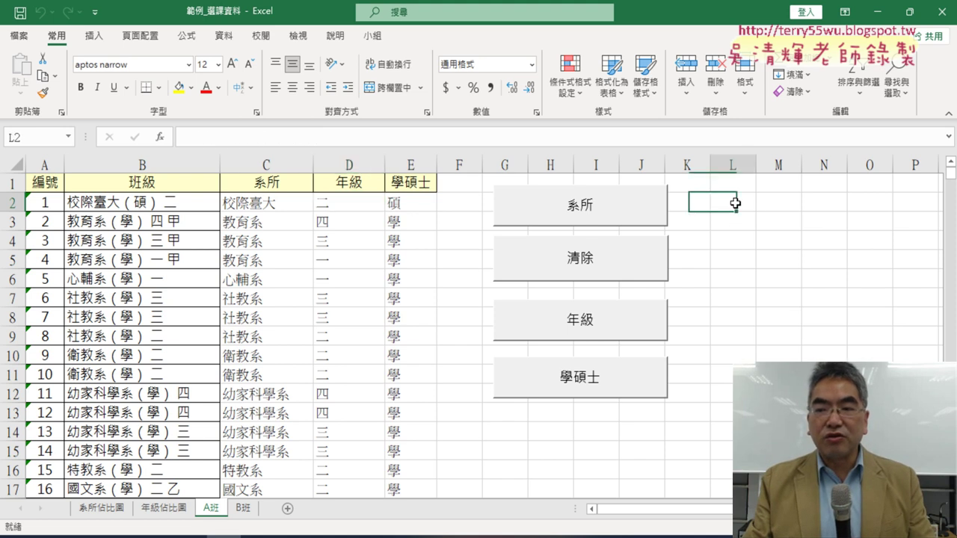
# Start a function in L2 with Insert Function and show the 或選取類別 category list
pyautogui.click(161, 138)
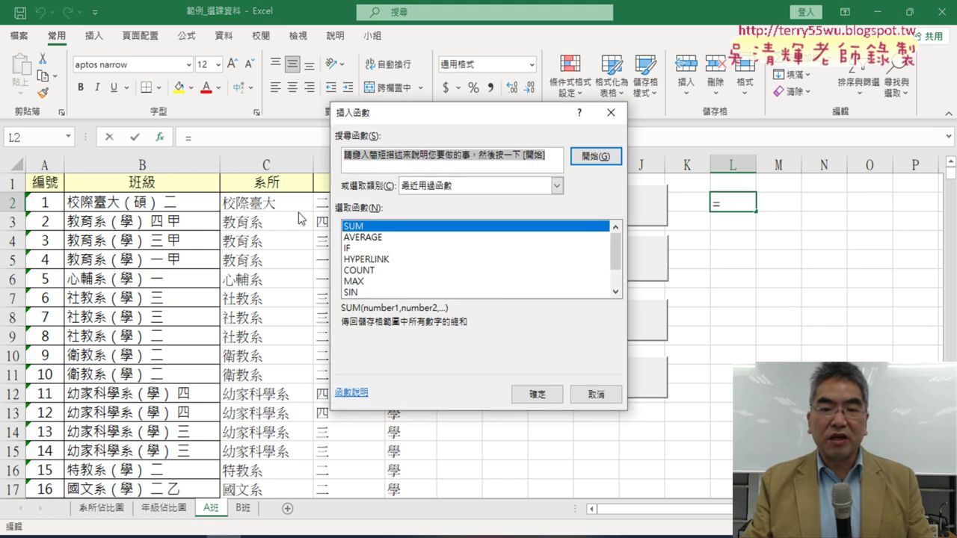
pyautogui.click(465, 189)
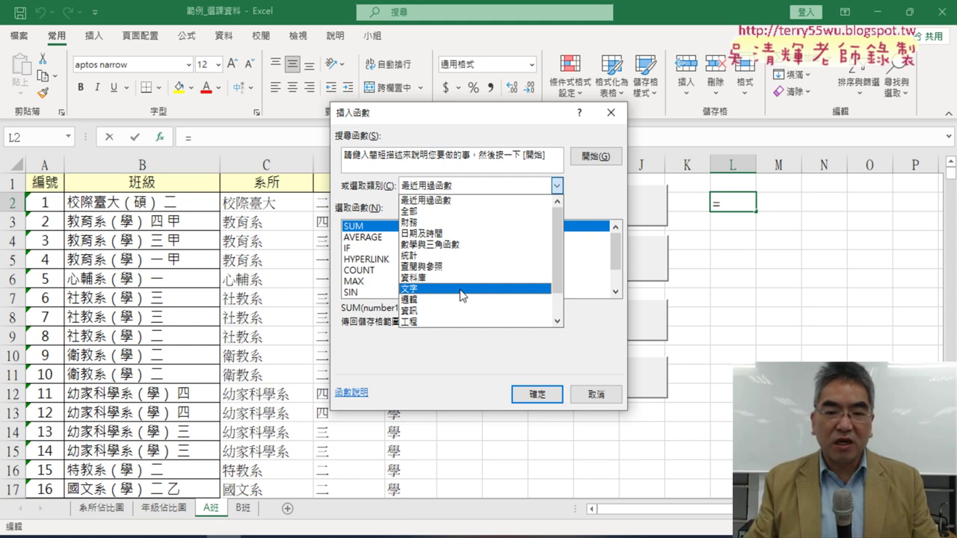
# Filter the Insert Function list to the 文字 category
pyautogui.click(461, 291)
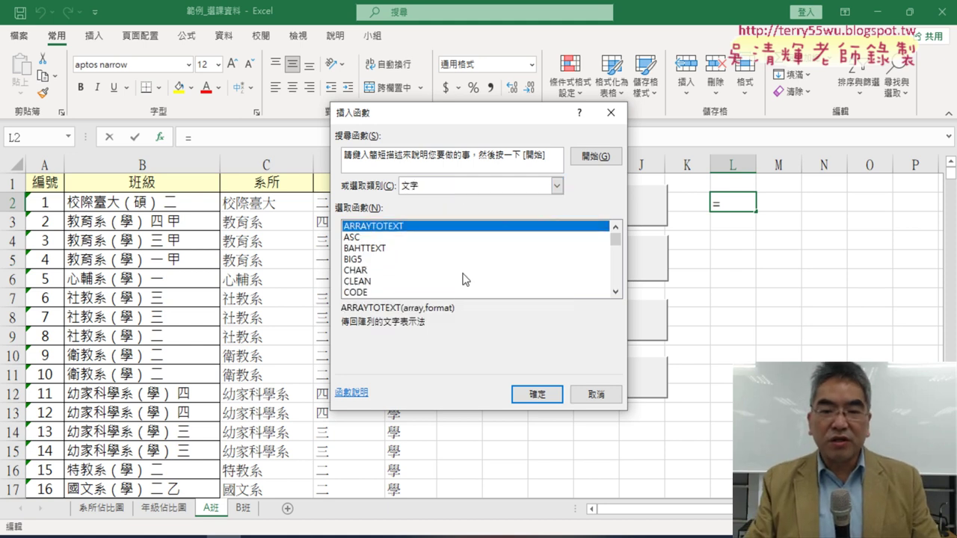
pyautogui.click(465, 185)
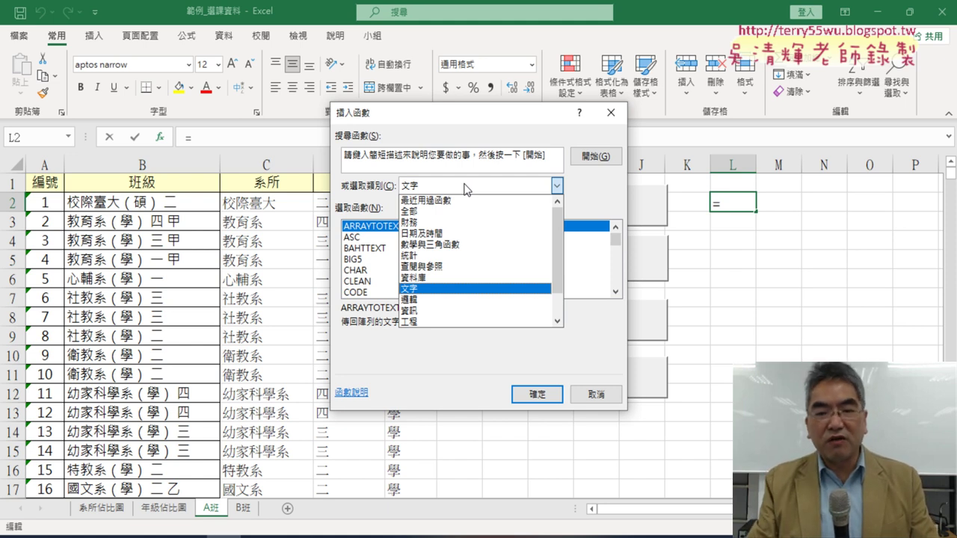
pyautogui.click(433, 288)
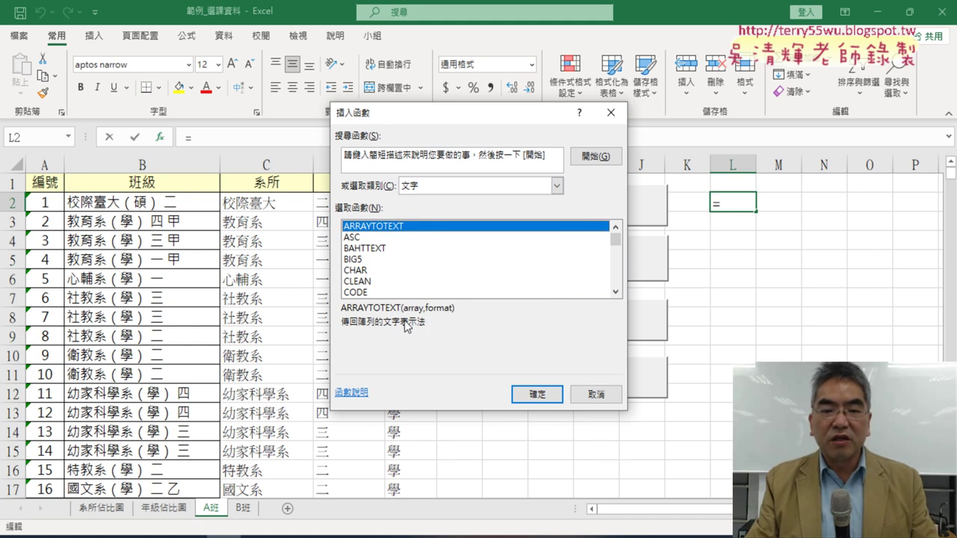
# Browse the category list, keep 文字, and scroll down through the text functions
pyautogui.click(478, 187)
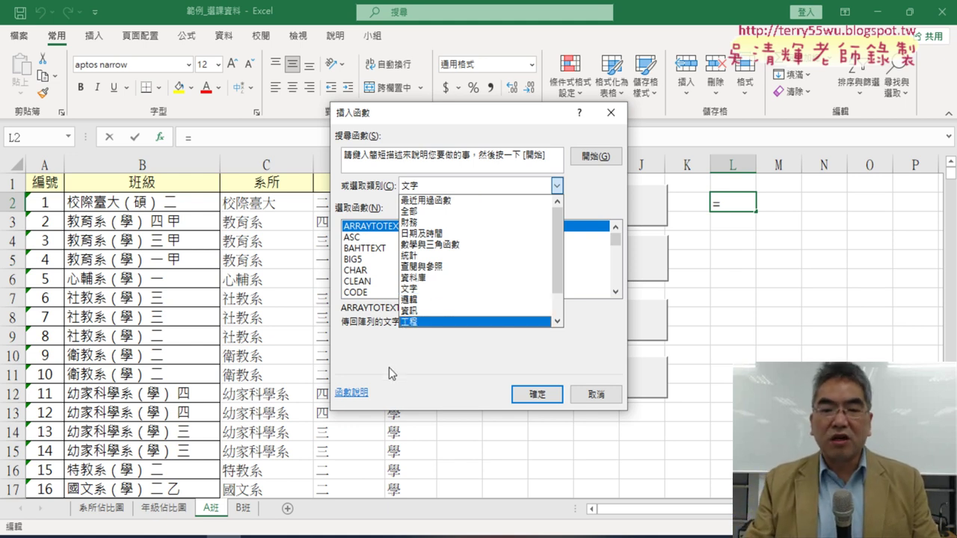
pyautogui.click(616, 292)
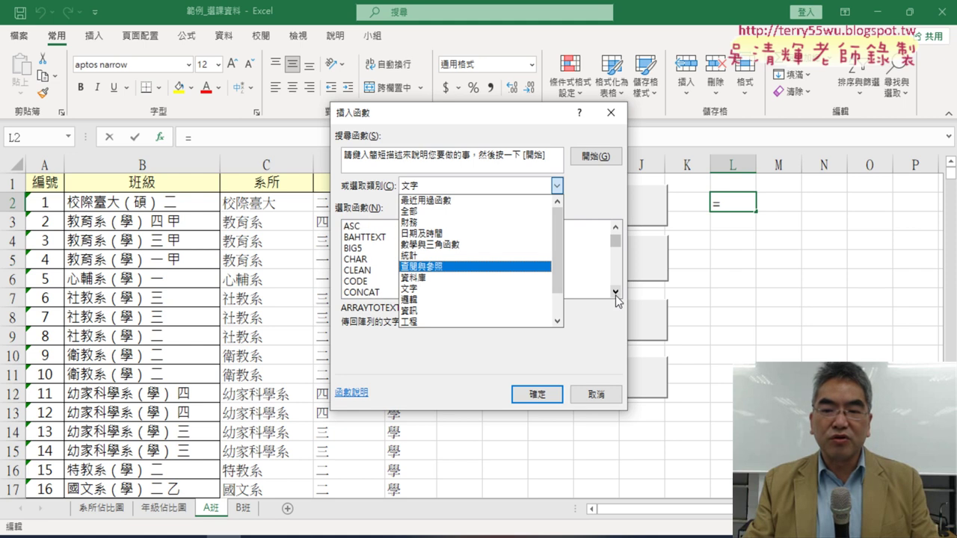
pyautogui.click(616, 291)
pyautogui.click(616, 292)
pyautogui.click(616, 291)
pyautogui.click(616, 292)
pyautogui.click(616, 292)
pyautogui.click(616, 291)
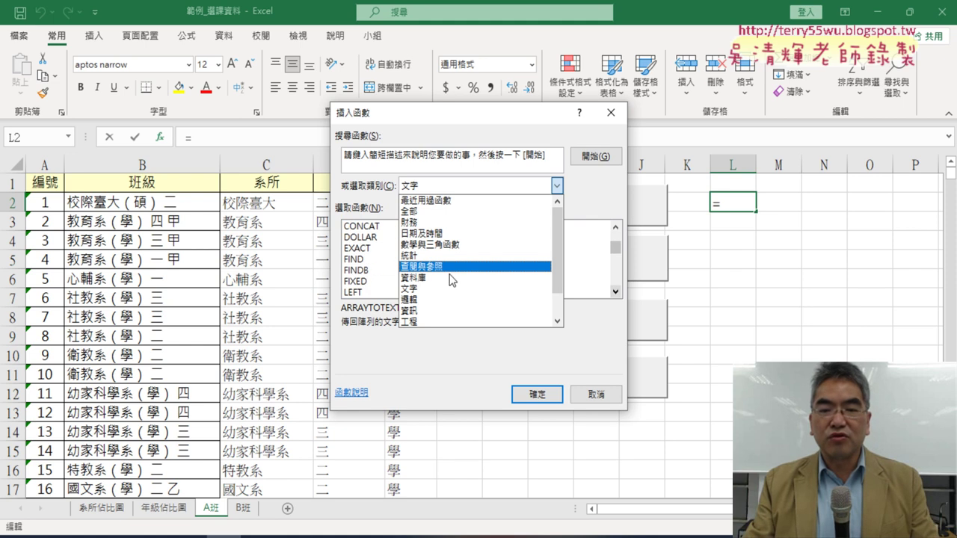
pyautogui.click(359, 262)
pyautogui.click(620, 295)
pyautogui.click(620, 294)
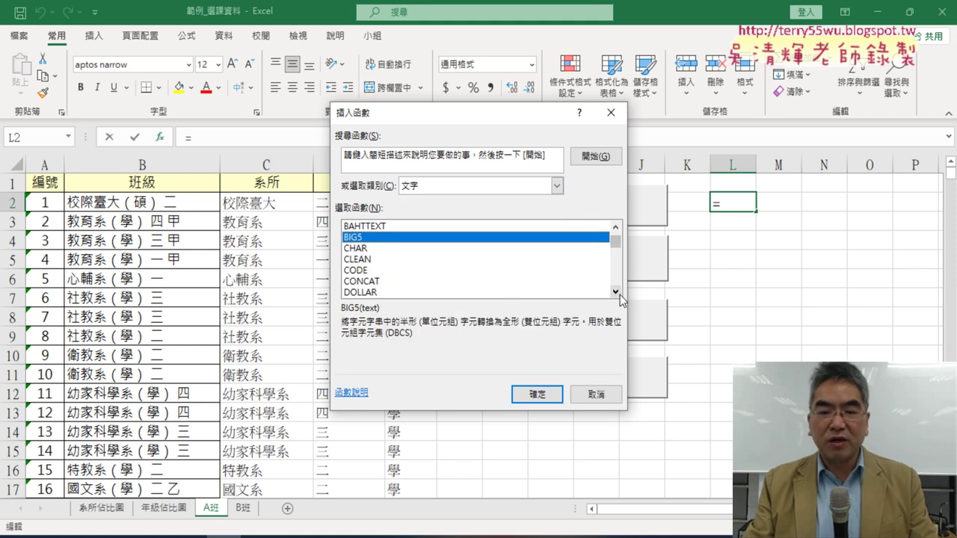
pyautogui.tripleClick(620, 294)
pyautogui.tripleClick(620, 294)
# Select FIND to show FIND(find_text,within_text,start_num) and its description
pyautogui.click(398, 248)
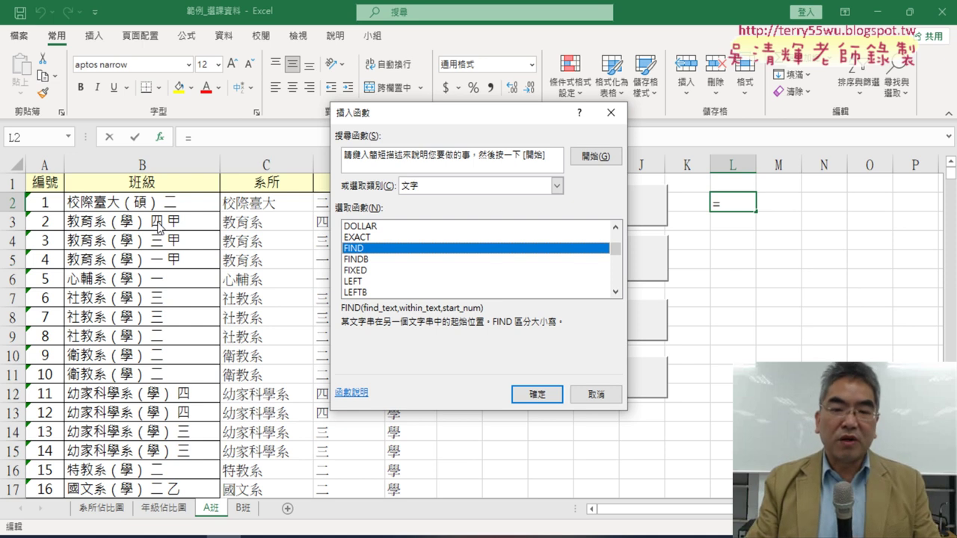
# Cancel Insert Function, highlight 校際臺大 and 教育系 in B2 and B3, then show C2's LEFT/FIND formula
pyautogui.click(596, 394)
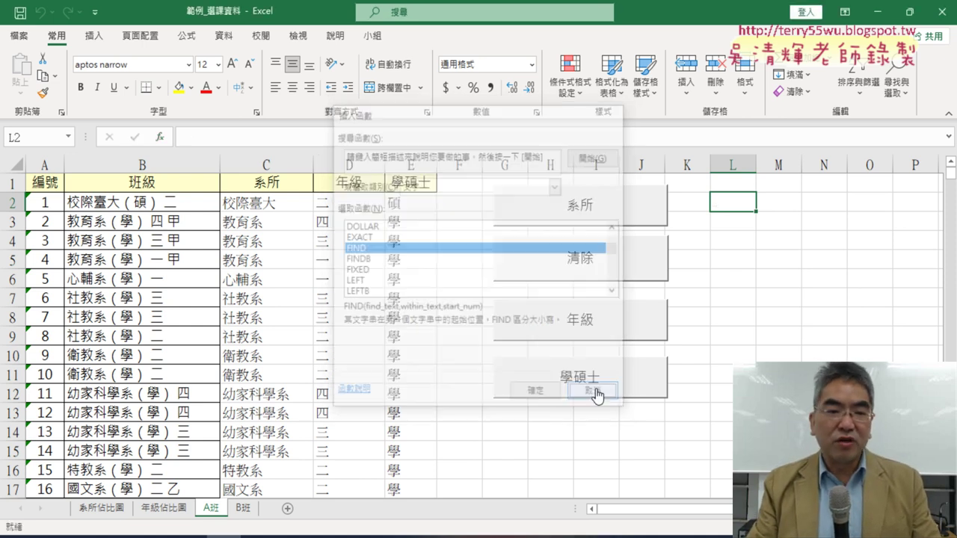
pyautogui.doubleClick(122, 202)
pyautogui.moveTo(120, 202); pyautogui.dragTo(54, 201)
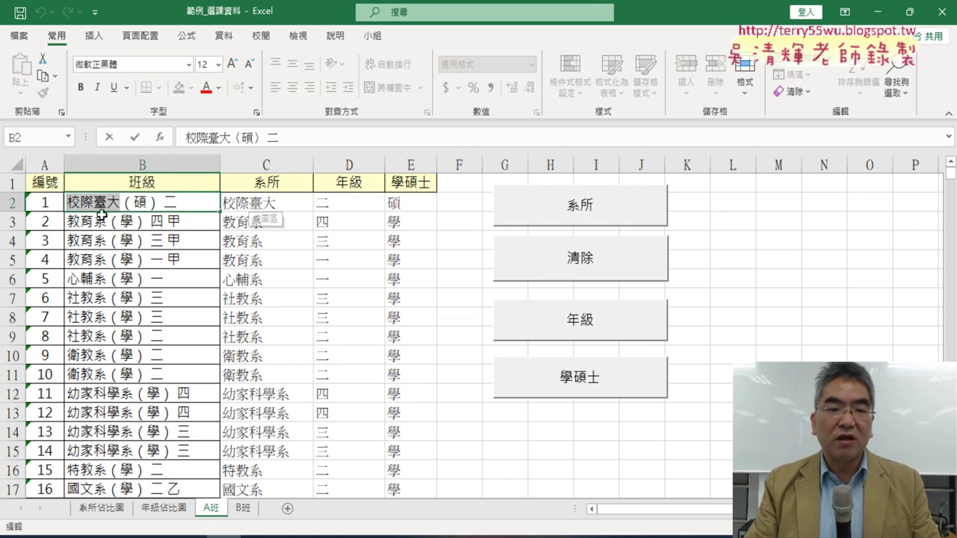
pyautogui.doubleClick(96, 222)
pyautogui.moveTo(107, 221); pyautogui.dragTo(46, 219)
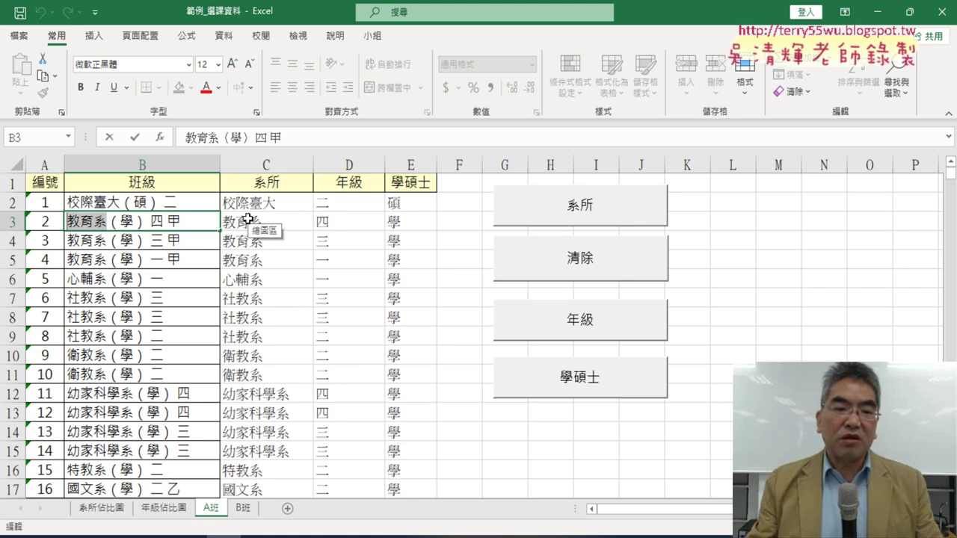
pyautogui.click(258, 203)
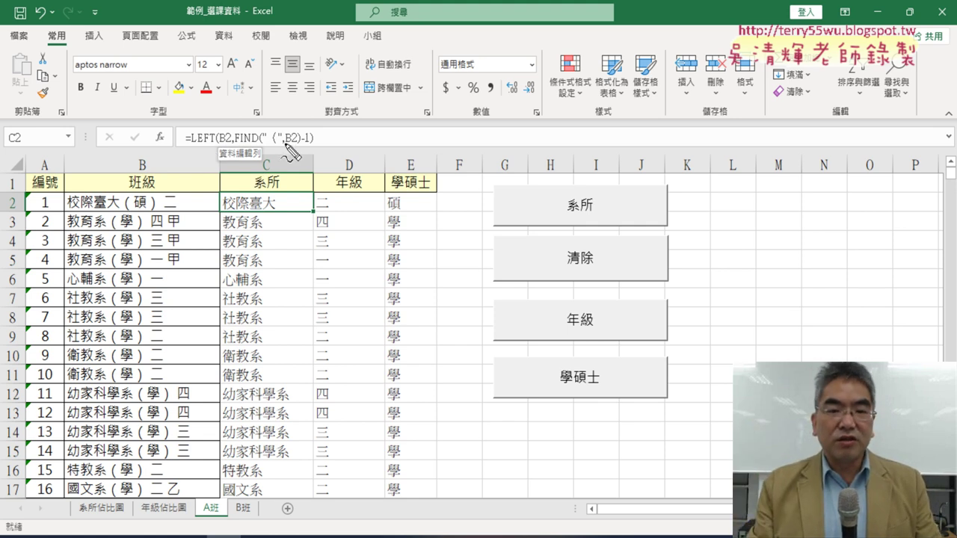
pyautogui.moveTo(184, 147); pyautogui.dragTo(303, 158)
pyautogui.moveTo(268, 214)
pyautogui.mouseDown()
pyautogui.moveTo(217, 212)
pyautogui.moveTo(303, 217)
pyautogui.mouseUp()
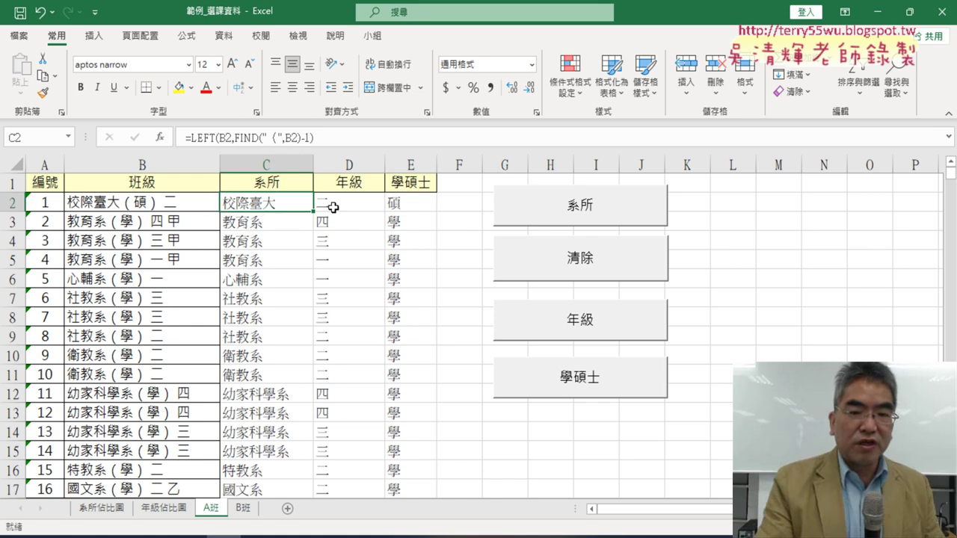
pyautogui.click(334, 207)
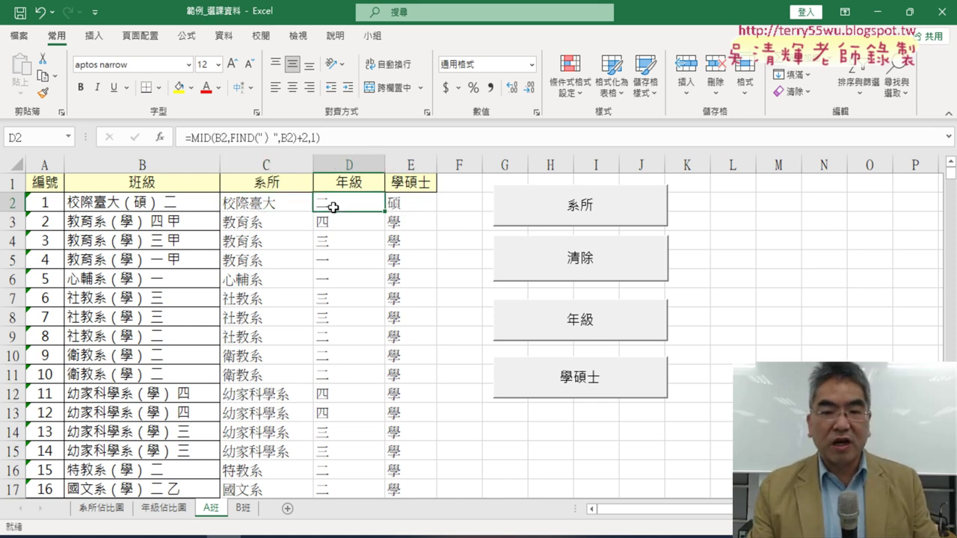
pyautogui.click(413, 201)
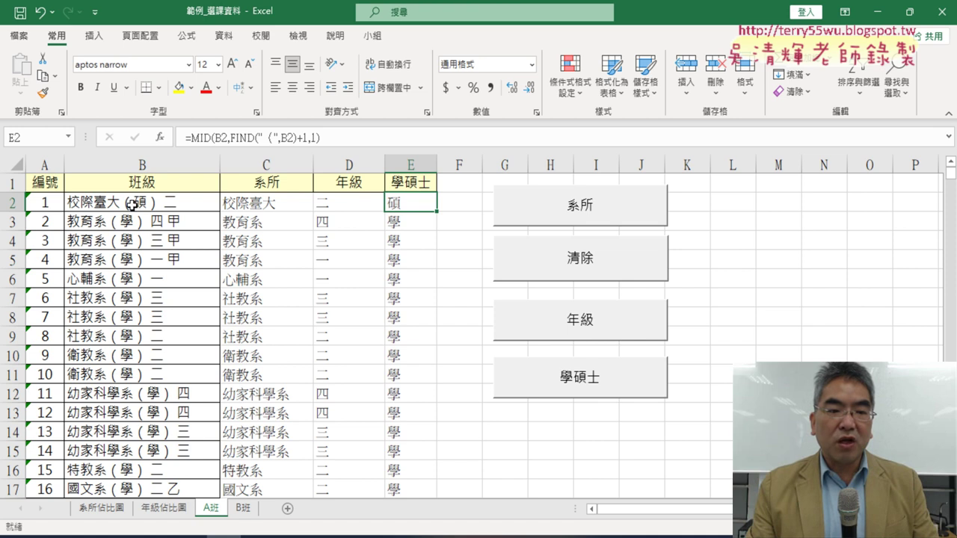